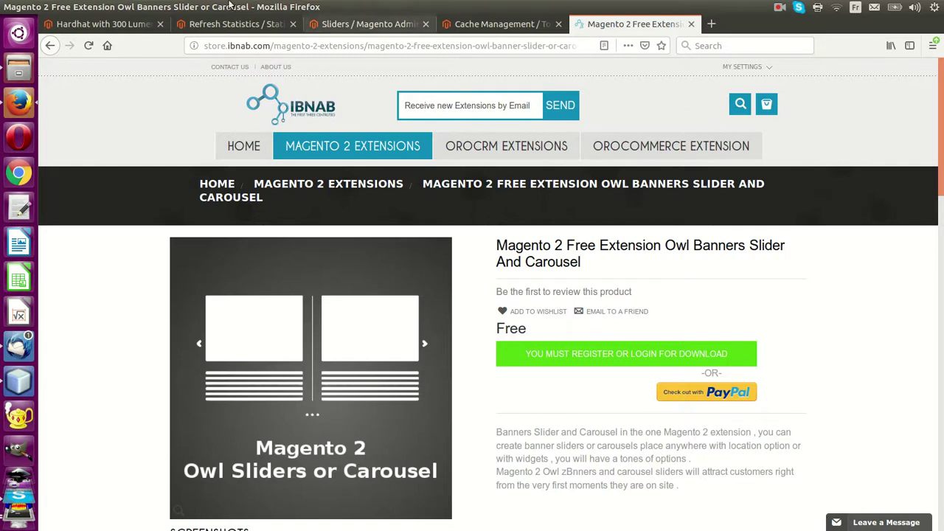
# Check the empty IBNAB Manage Banners list, then return to the four-slider Manage Sliders grid.
pyautogui.click(360, 24)
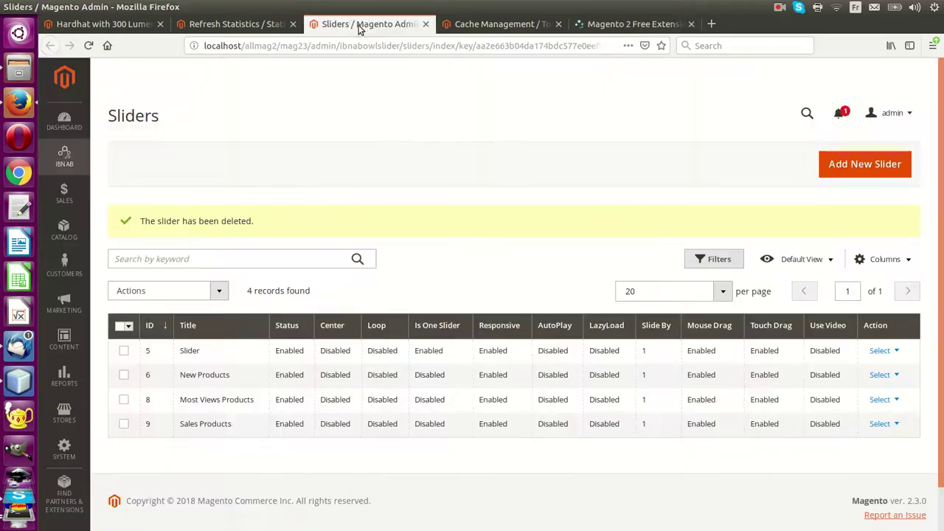
pyautogui.click(59, 153)
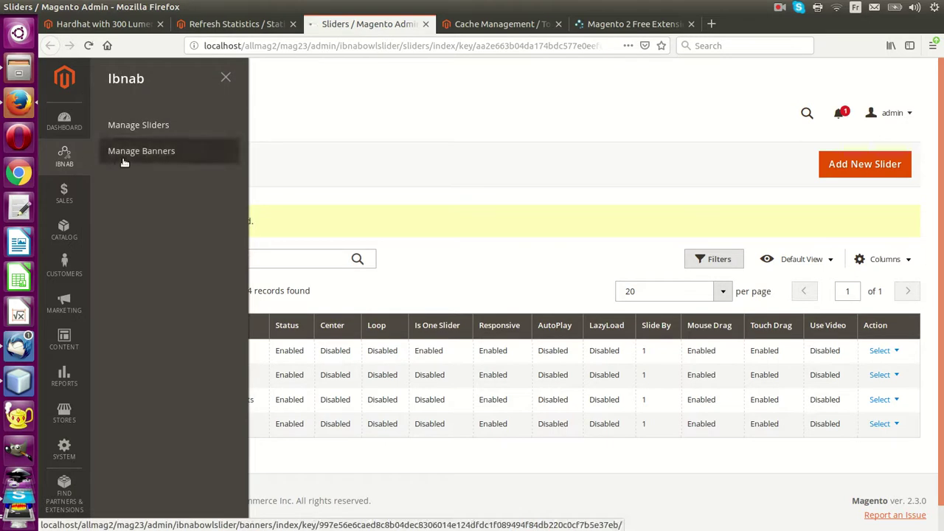
pyautogui.click(163, 150)
pyautogui.click(64, 157)
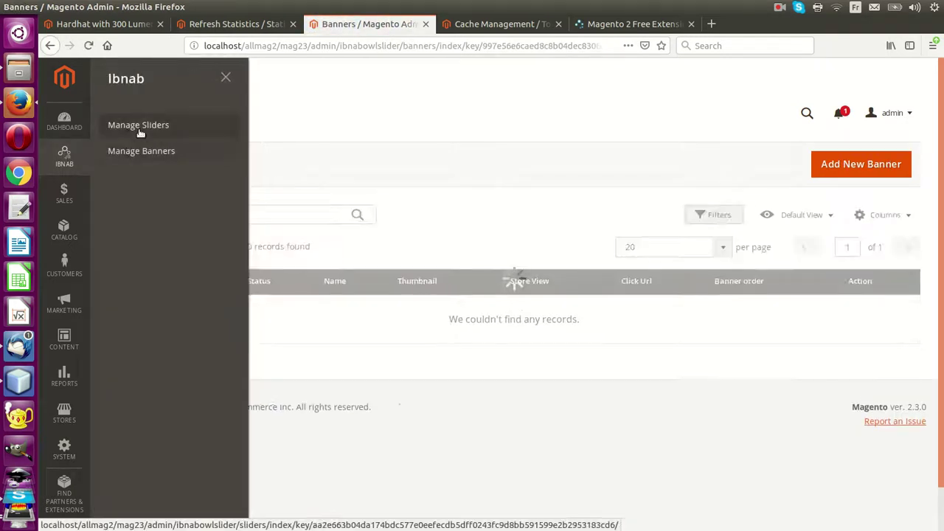
pyautogui.click(137, 125)
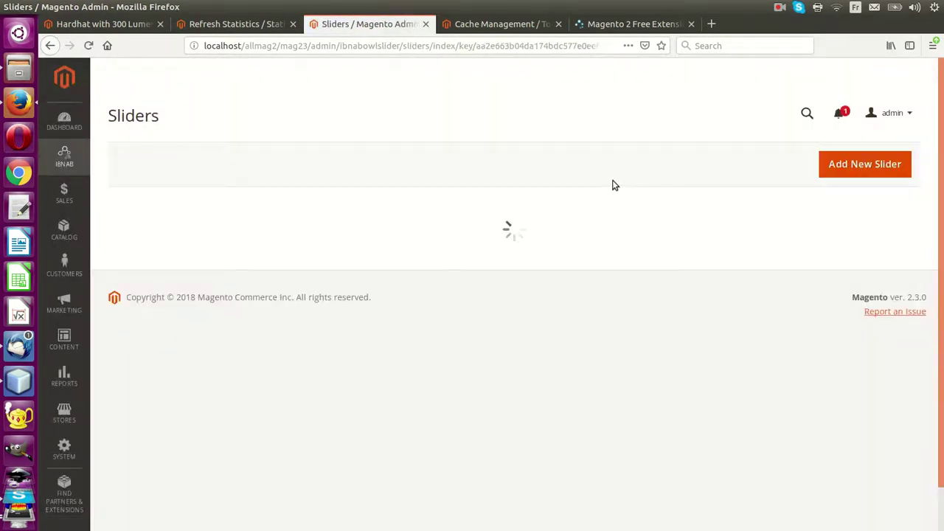
# Add a slider titled 'Best Sellers', type Bestselers Products, at Product Content Bottom.
pyautogui.click(842, 173)
pyautogui.scroll(-5, 464, 200)
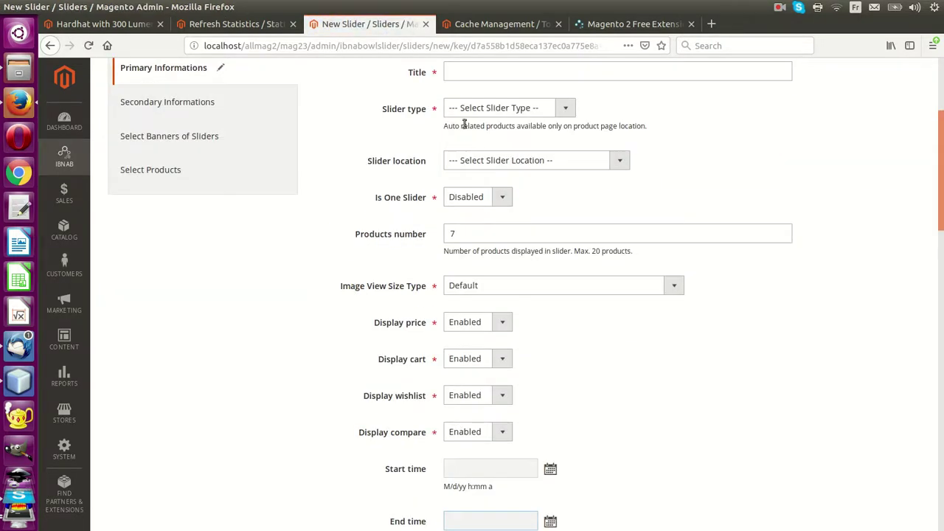
pyautogui.click(469, 74)
pyautogui.click(455, 87)
pyautogui.write('Best Sellers')
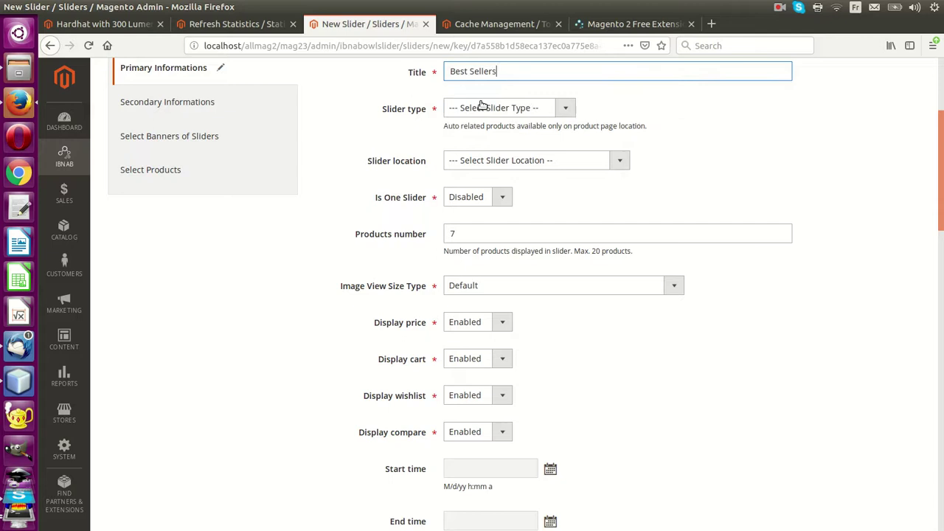
pyautogui.click(481, 107)
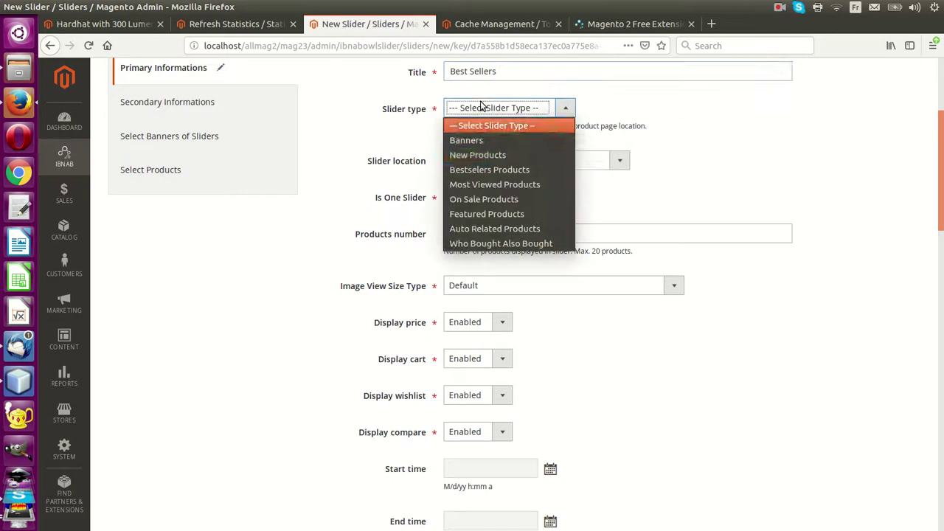
pyautogui.click(509, 172)
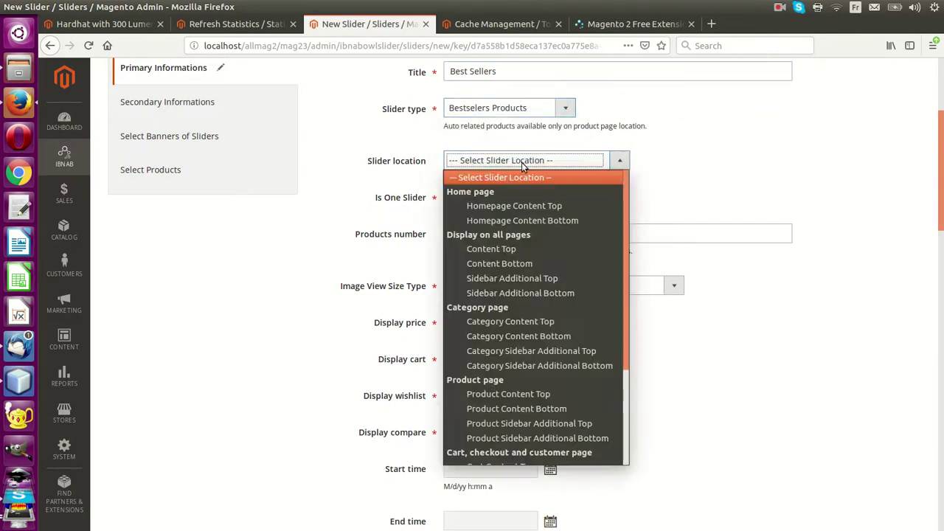
pyautogui.scroll(-2, 550, 269)
pyautogui.scroll(-2, 555, 275)
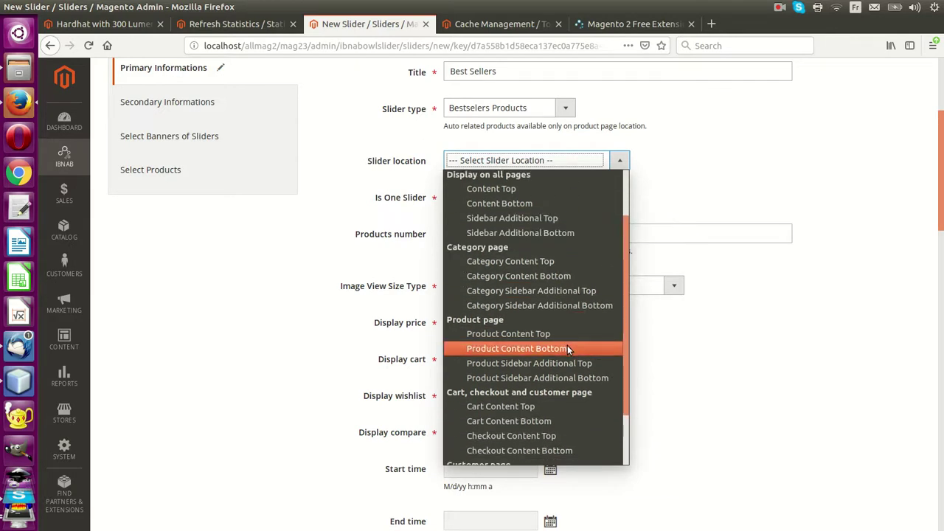
pyautogui.click(566, 347)
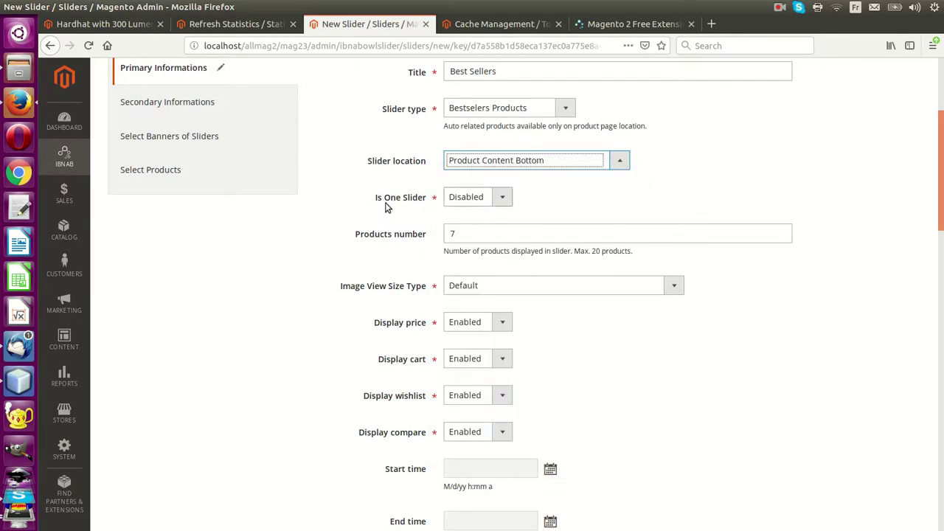
pyautogui.scroll(-1, 319, 200)
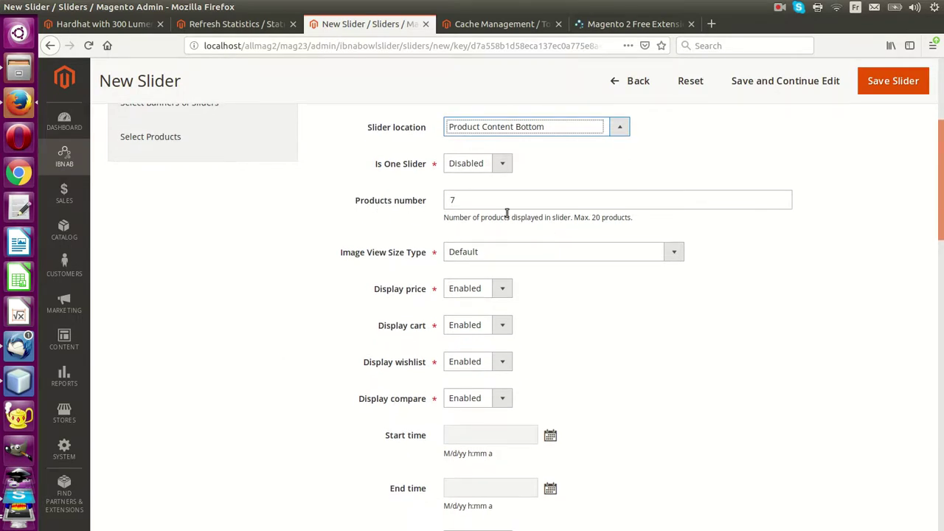
# Enable Show Title and Navigation for the Best Sellers slider.
pyautogui.click(467, 199)
pyautogui.scroll(-1, 311, 241)
pyautogui.scroll(-4, 326, 316)
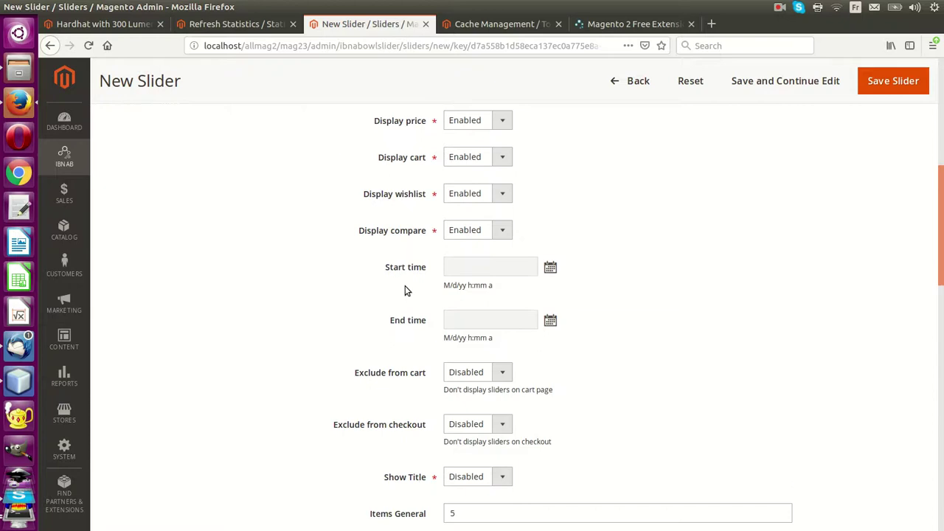
pyautogui.scroll(-2, 406, 290)
pyautogui.scroll(-1, 413, 297)
pyautogui.scroll(-2, 409, 305)
pyautogui.scroll(-2, 443, 251)
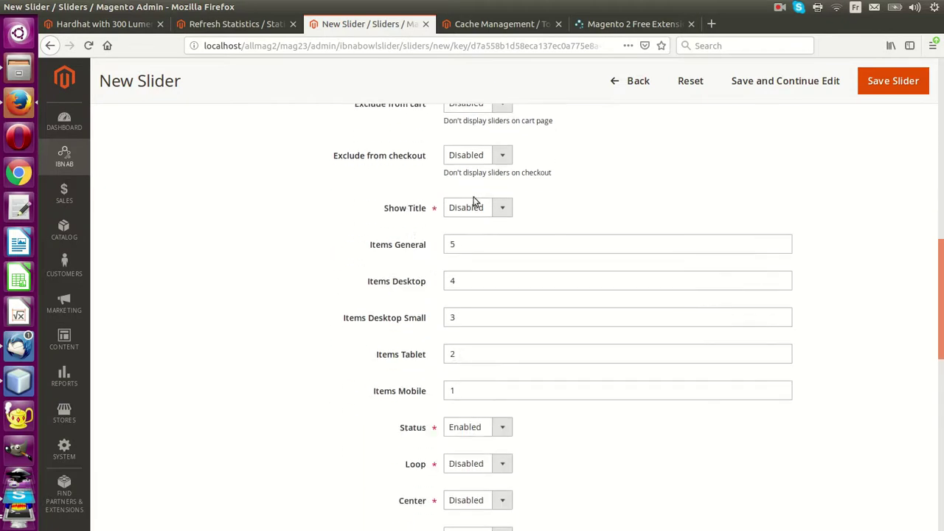
pyautogui.click(475, 207)
pyautogui.click(473, 224)
pyautogui.scroll(-3, 473, 229)
pyautogui.scroll(-5, 445, 288)
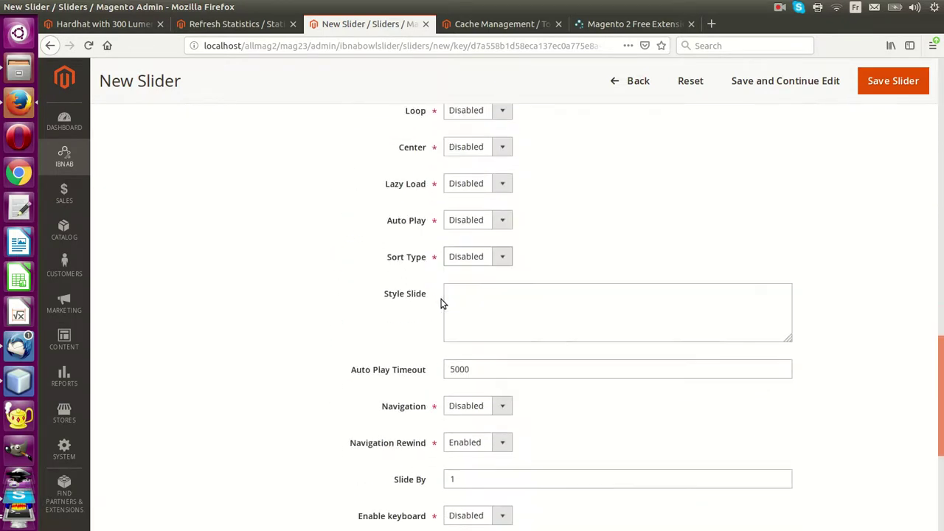
pyautogui.scroll(-3, 440, 303)
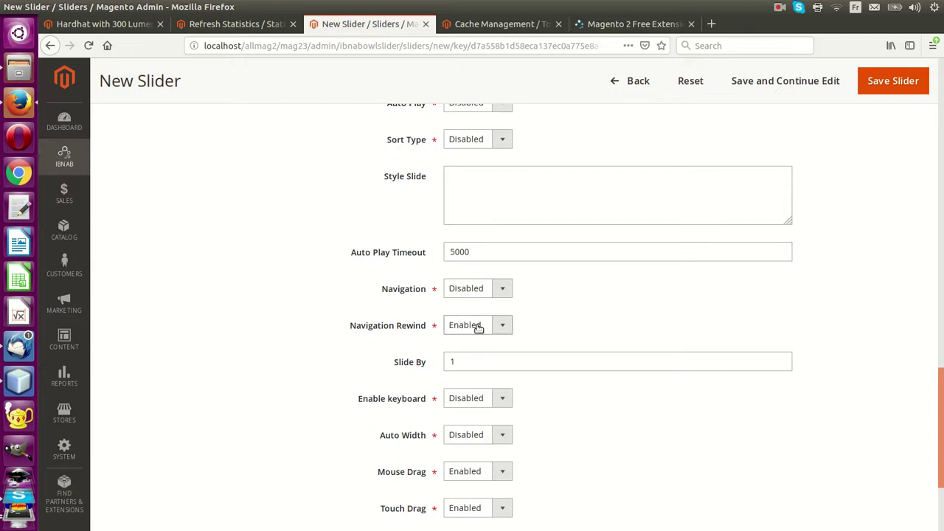
pyautogui.click(483, 294)
pyautogui.click(479, 328)
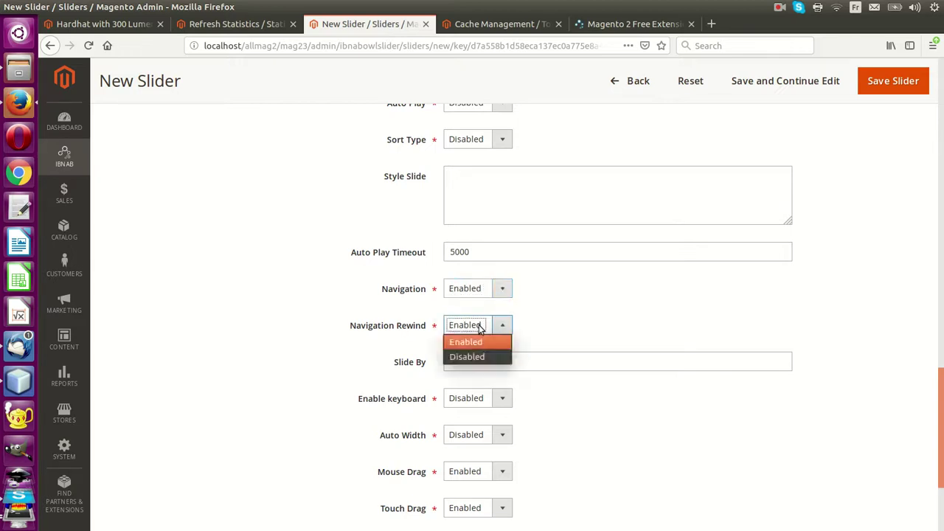
# Set Image View Size Type to category_page_grid and save, continuing to edit.
pyautogui.scroll(2, 564, 303)
pyautogui.scroll(2, 564, 303)
pyautogui.scroll(8, 770, 76)
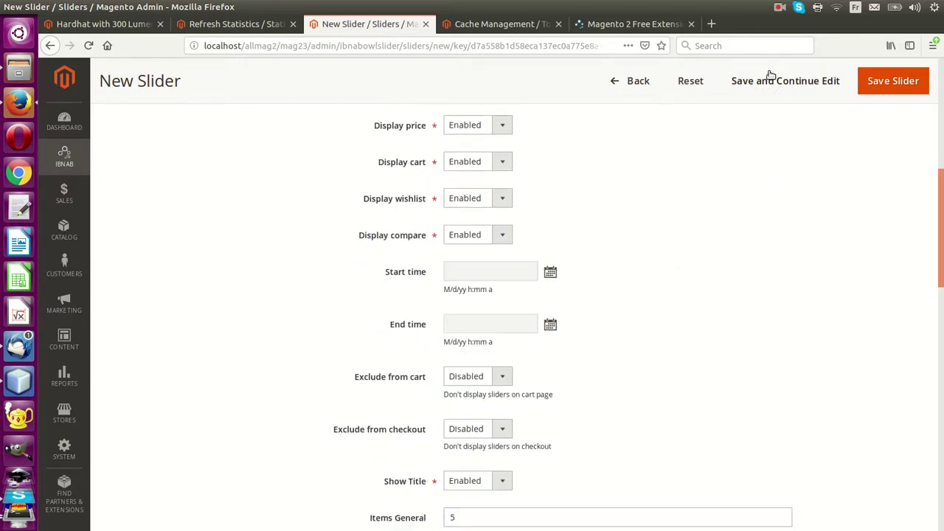
pyautogui.scroll(3, 635, 222)
pyautogui.click(527, 272)
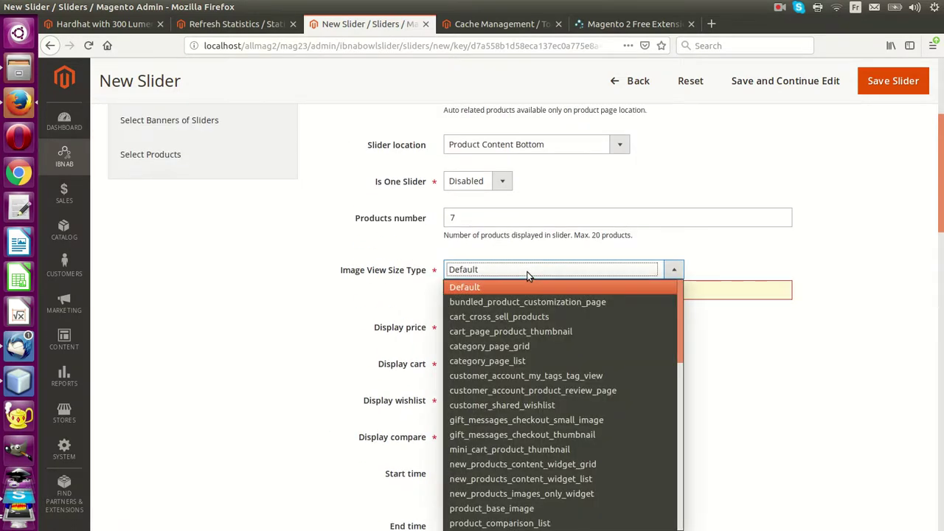
pyautogui.click(555, 351)
pyautogui.click(761, 79)
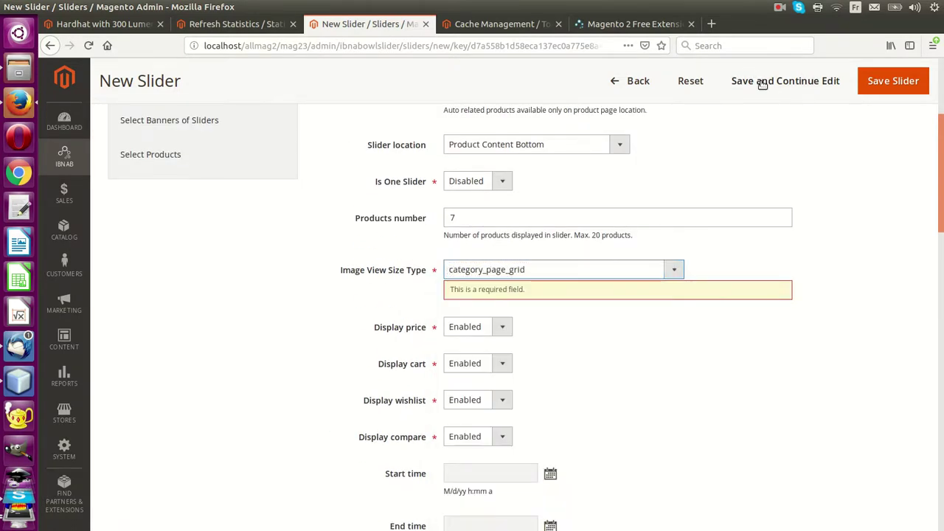
# Go to the Reports > Refresh Statistics page.
pyautogui.click(213, 24)
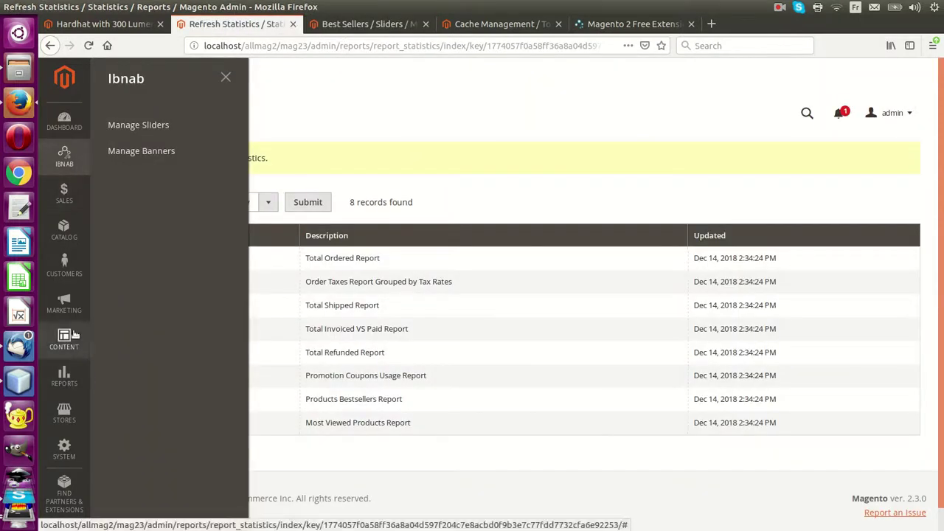
pyautogui.click(60, 316)
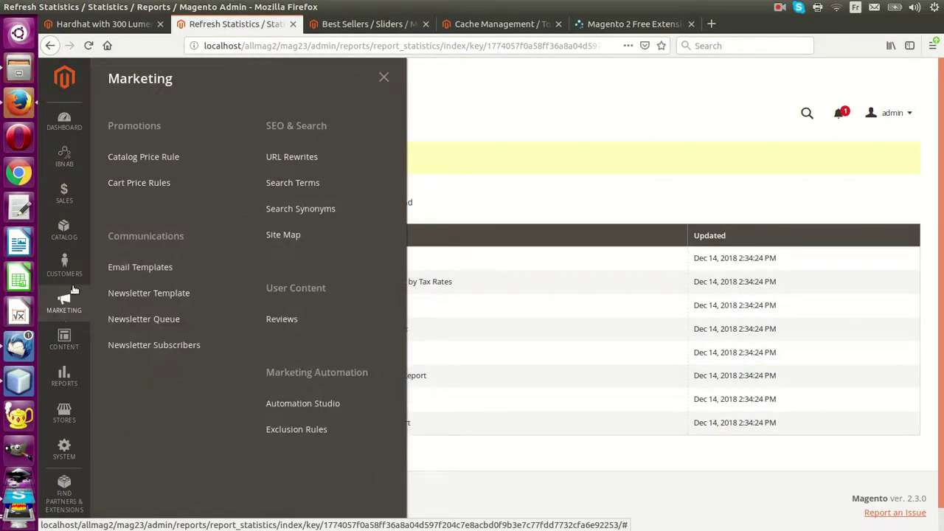
pyautogui.click(65, 377)
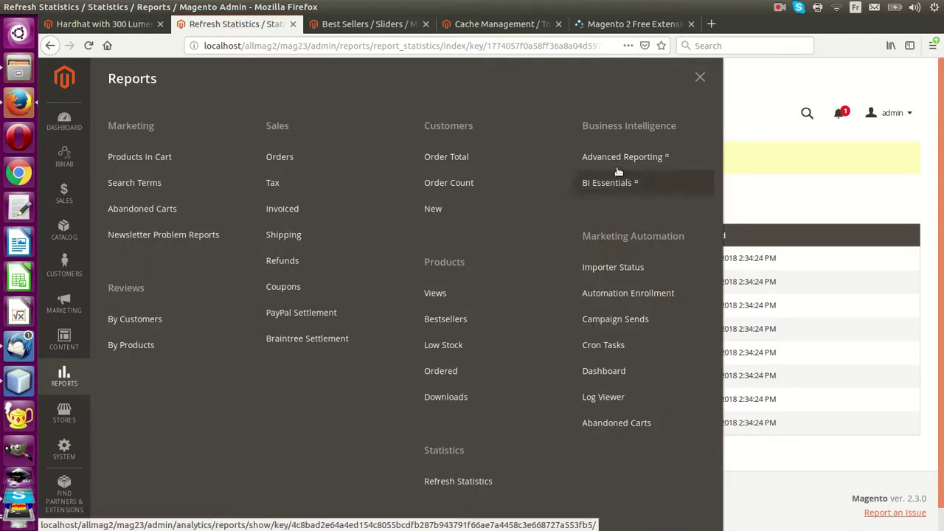
pyautogui.click(474, 487)
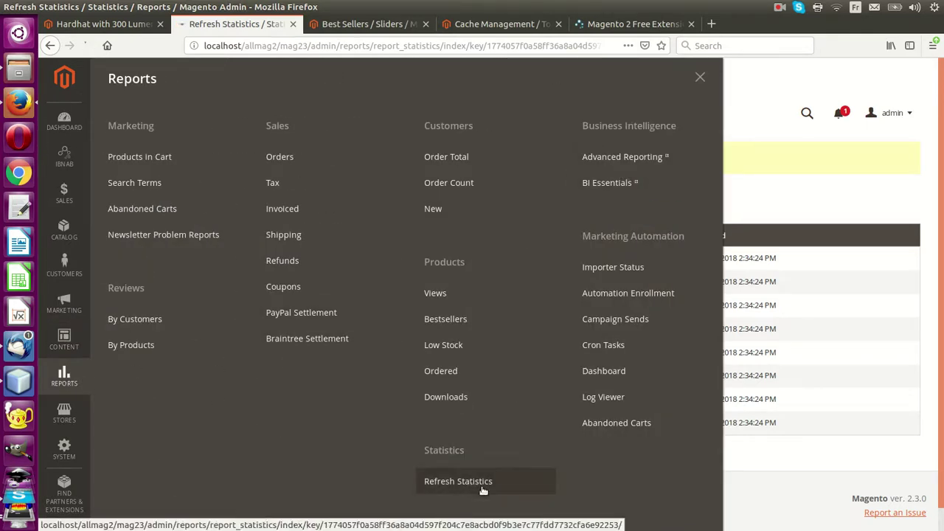
# Refresh statistics for the last day on all eight reports and confirm.
pyautogui.click(127, 191)
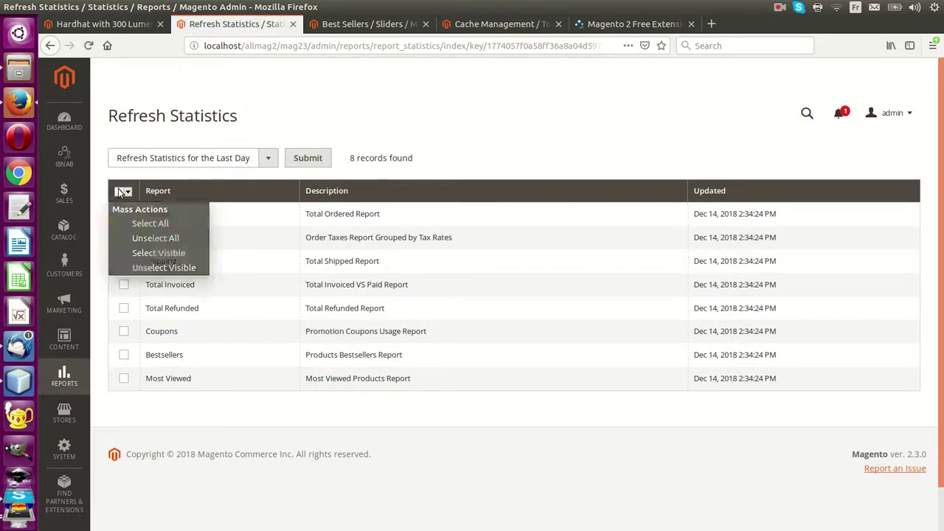
pyautogui.click(131, 221)
pyautogui.click(171, 162)
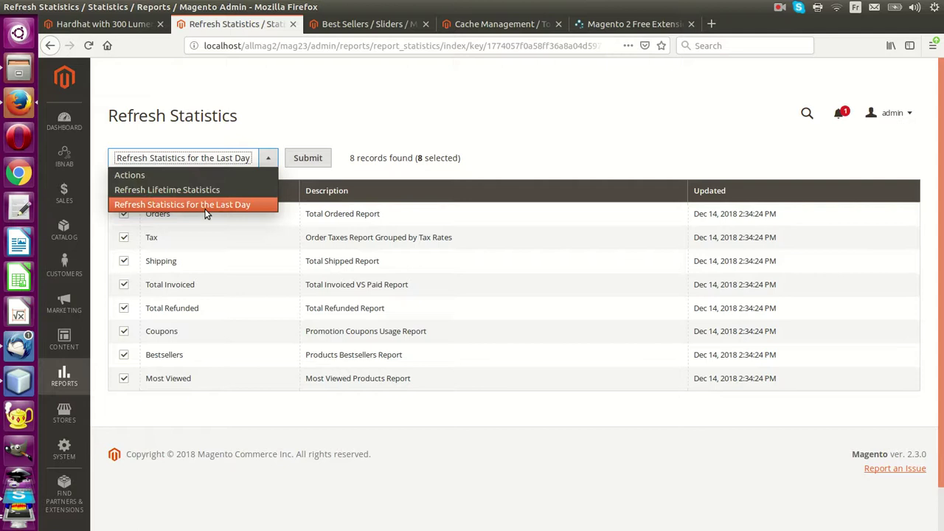
pyautogui.click(236, 205)
pyautogui.click(302, 161)
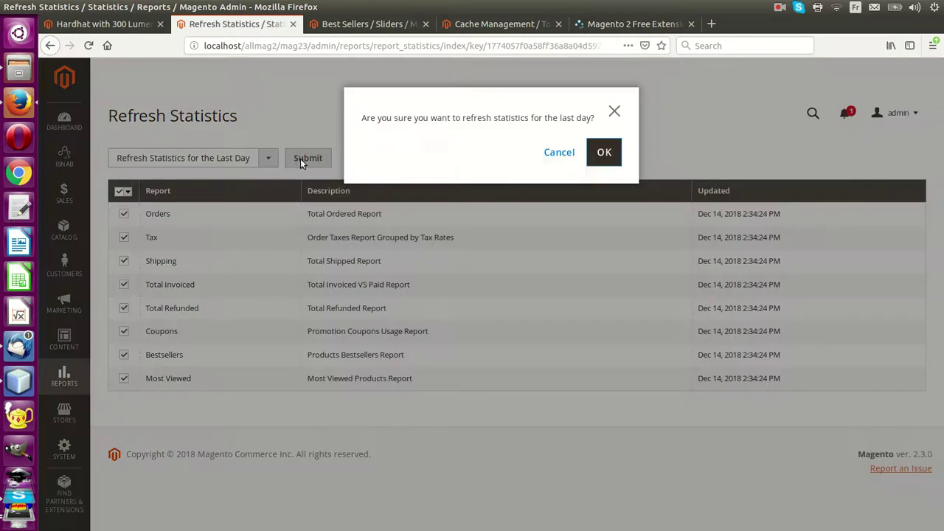
pyautogui.click(604, 152)
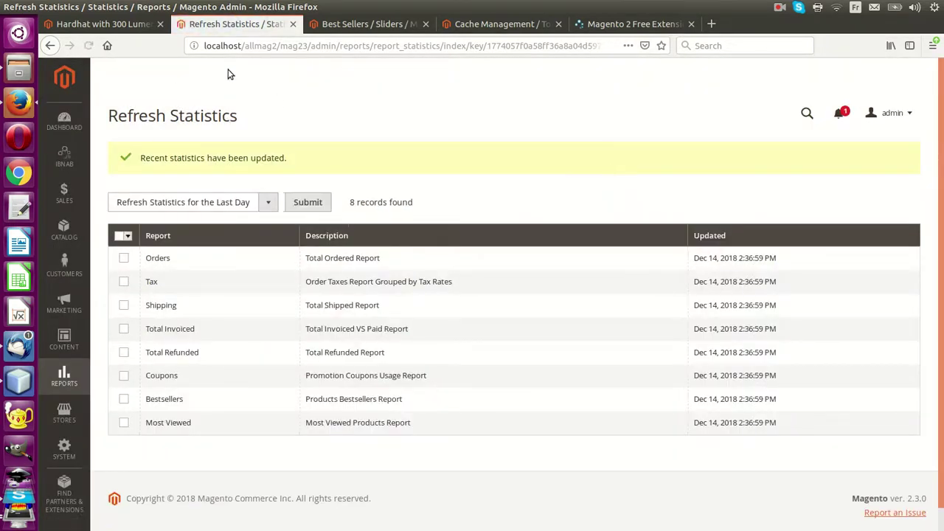
# Select all 15 cache types in Cache Management and refresh them.
pyautogui.click(470, 27)
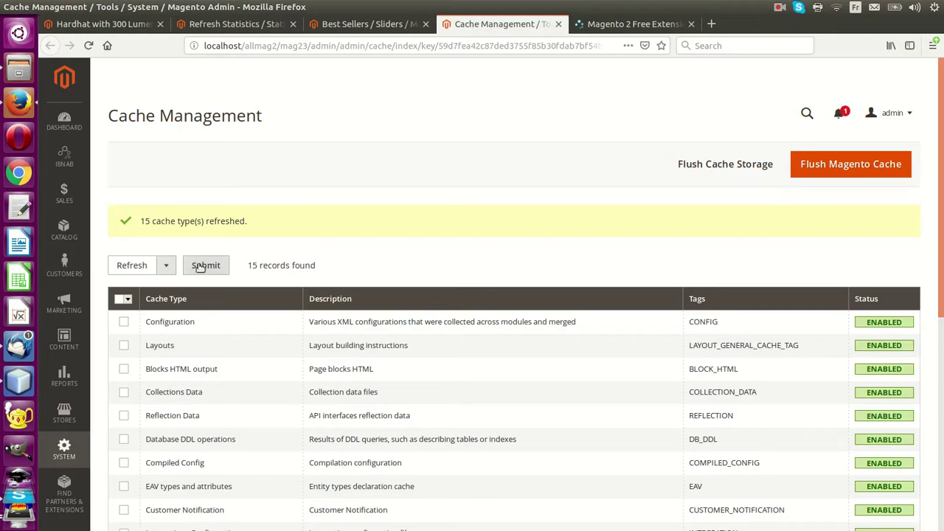
pyautogui.click(127, 299)
pyautogui.click(136, 329)
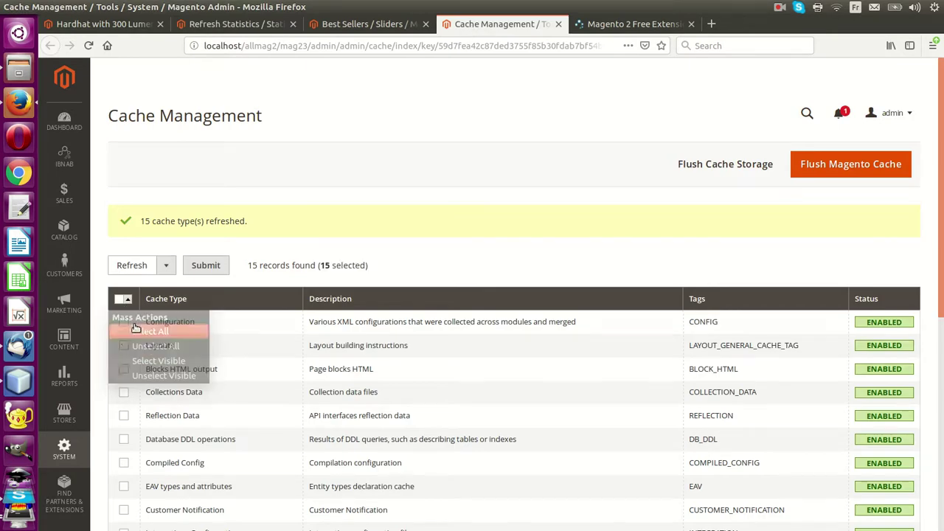
pyautogui.click(196, 267)
# Glance at the slider and statistics tabs, then return to Cache Management.
pyautogui.click(359, 26)
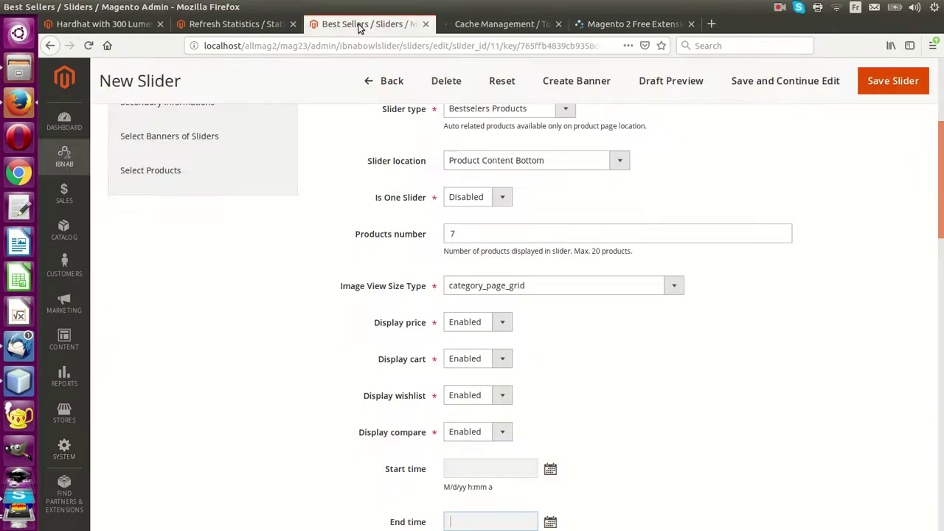
pyautogui.click(250, 24)
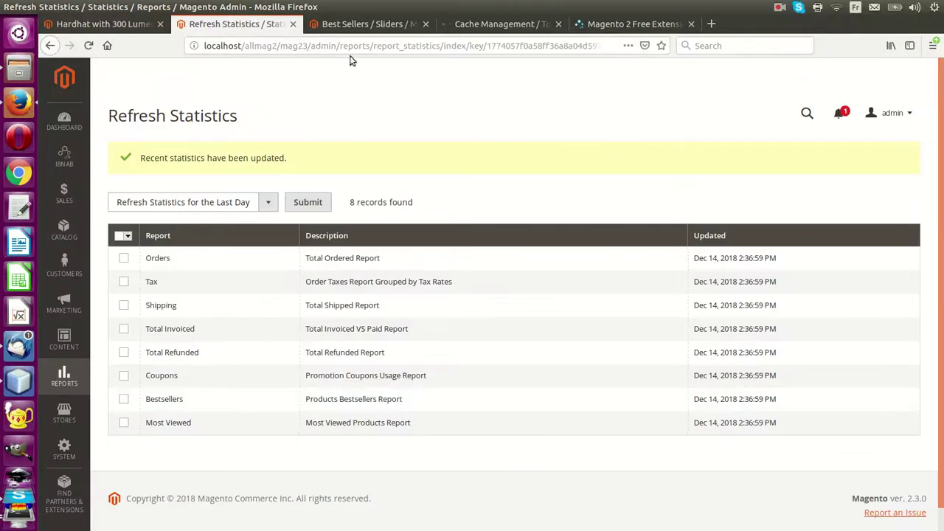
pyautogui.click(505, 25)
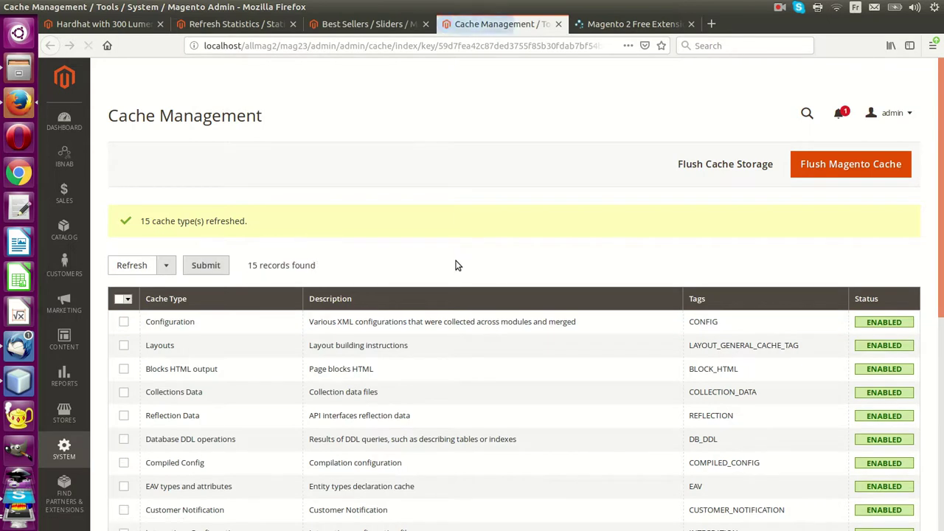
# Reload the Hardhat product page and check its Best Sellers slider shows only the Hardhat.
pyautogui.click(116, 24)
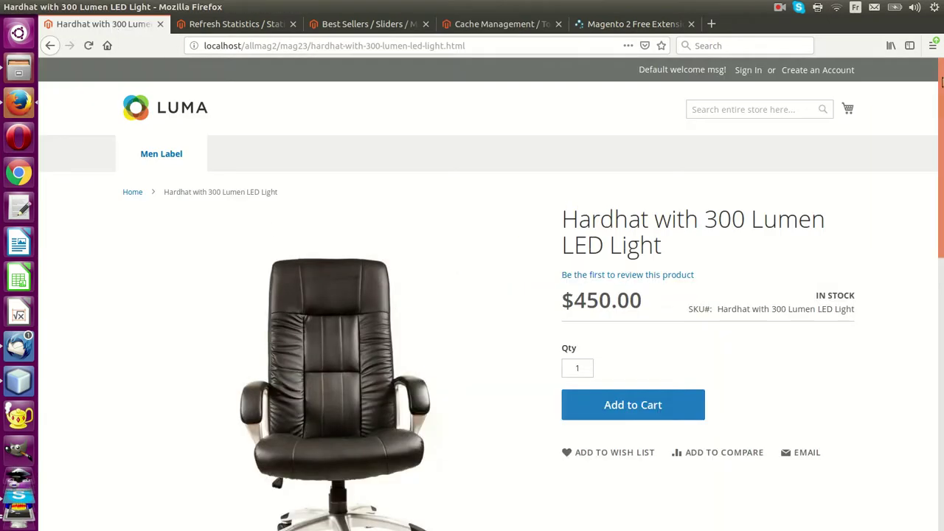
pyautogui.moveTo(941, 83); pyautogui.dragTo(70, 181)
pyautogui.click(915, 302)
pyautogui.moveTo(940, 267)
pyautogui.mouseDown()
pyautogui.moveTo(941, 527)
pyautogui.moveTo(941, 251)
pyautogui.mouseUp()
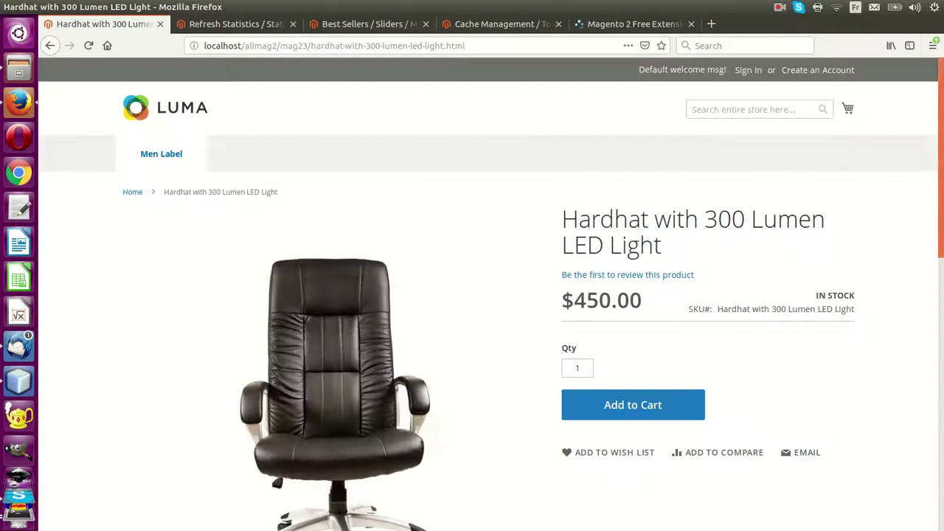
pyautogui.click(88, 46)
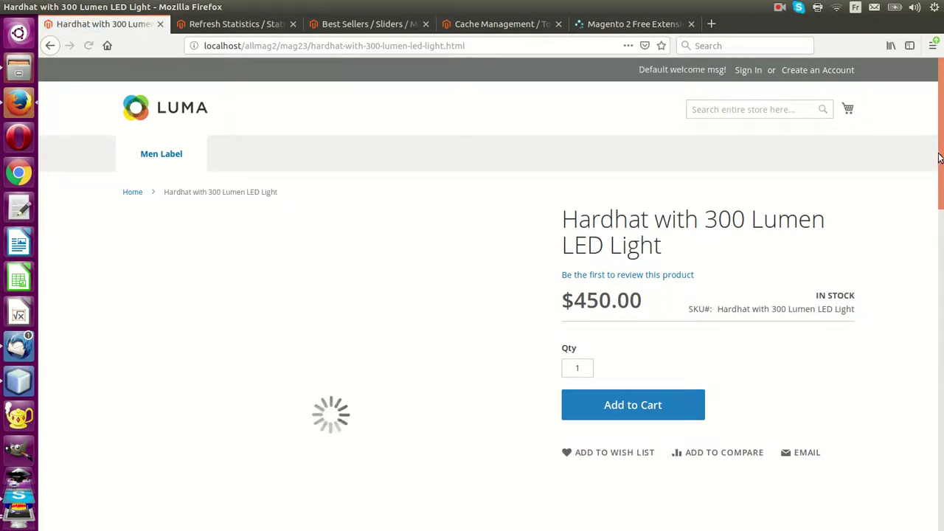
pyautogui.moveTo(940, 157); pyautogui.dragTo(939, 457)
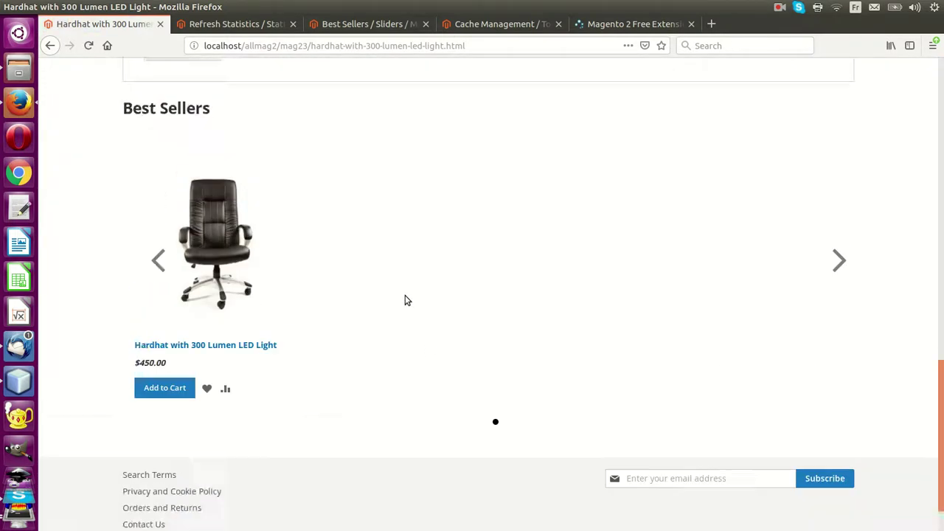
pyautogui.scroll(1, 405, 301)
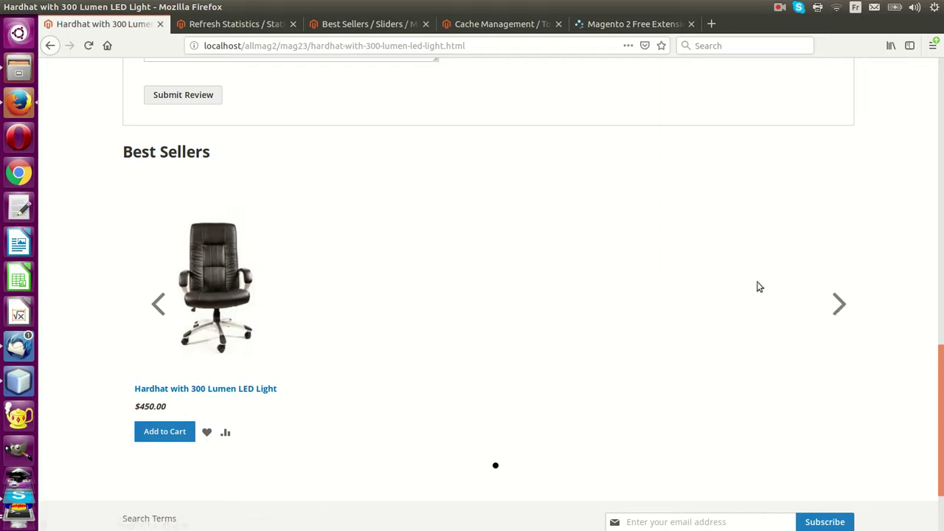
pyautogui.scroll(10, 406, 280)
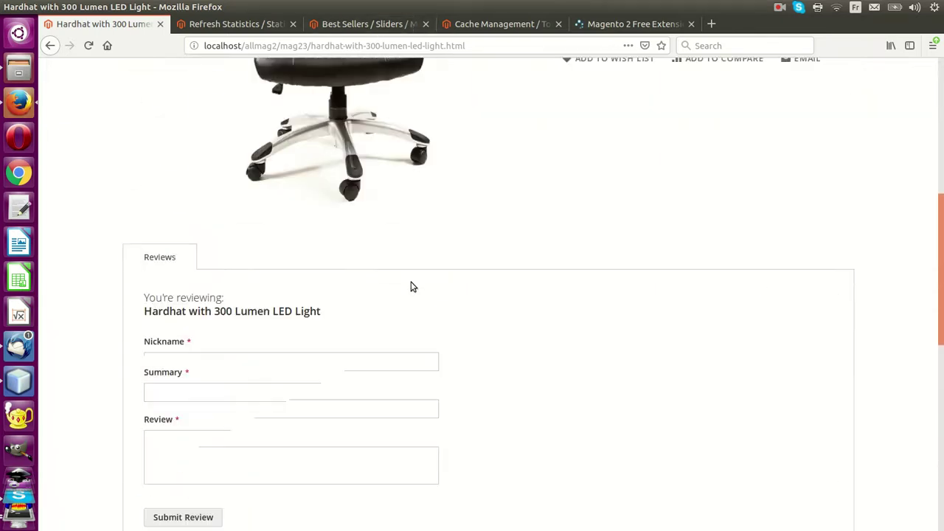
pyautogui.scroll(7, 410, 280)
pyautogui.scroll(3, 410, 276)
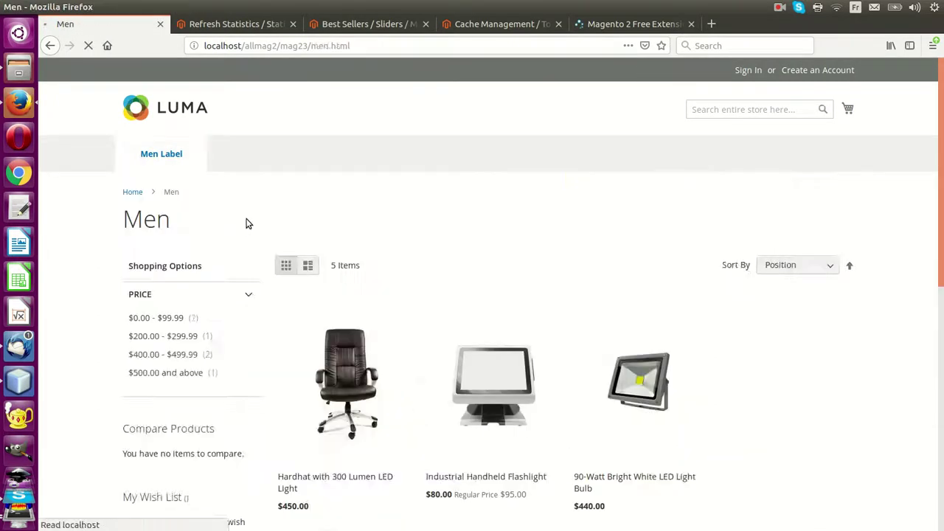
# Add the Industrial Handheld Flashlight to the cart and proceed to checkout via the minicart.
pyautogui.scroll(-3, 258, 229)
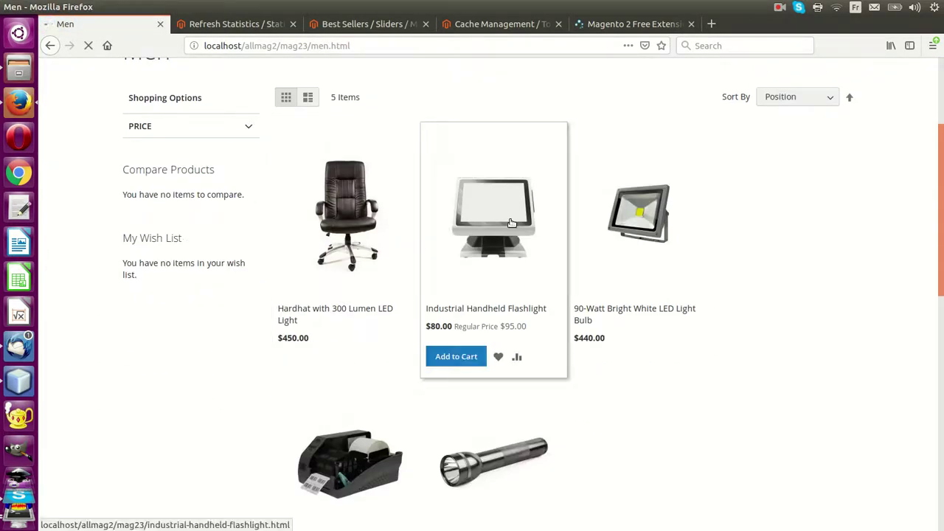
pyautogui.scroll(-1, 517, 295)
pyautogui.click(575, 341)
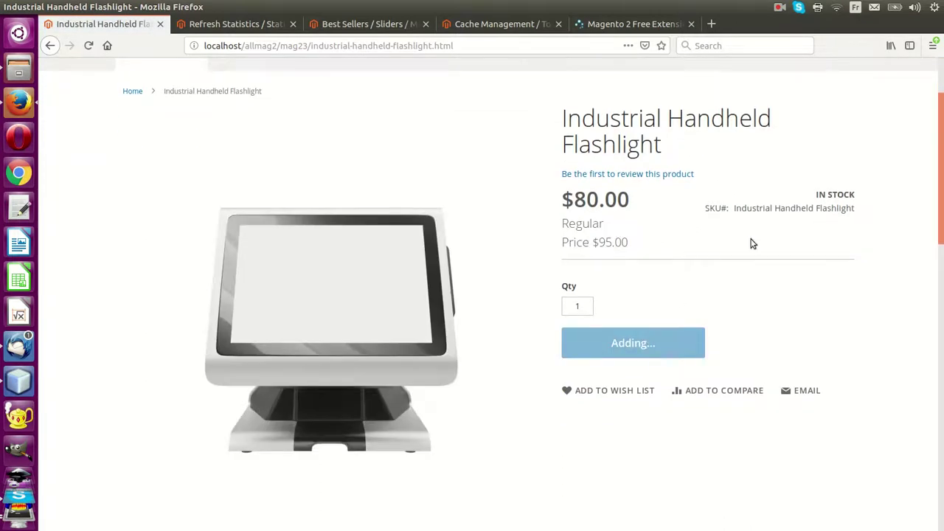
pyautogui.click(834, 112)
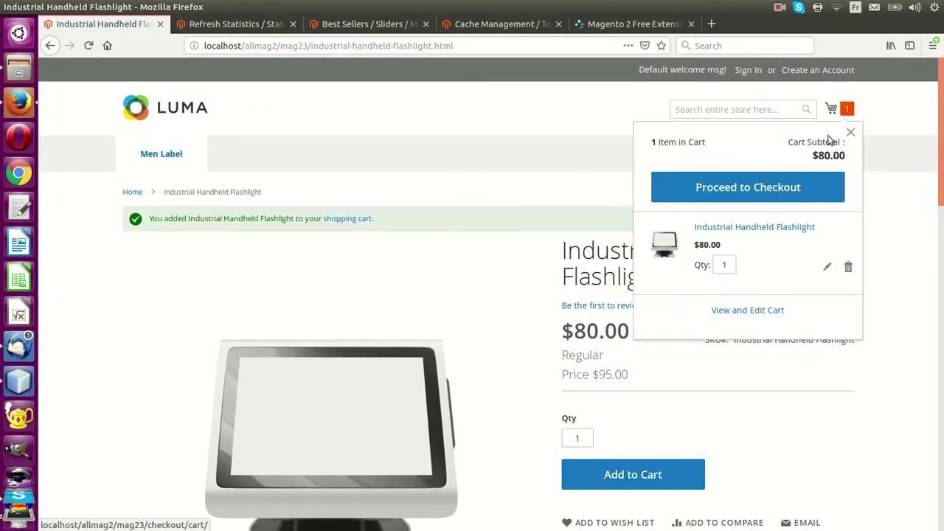
pyautogui.click(780, 187)
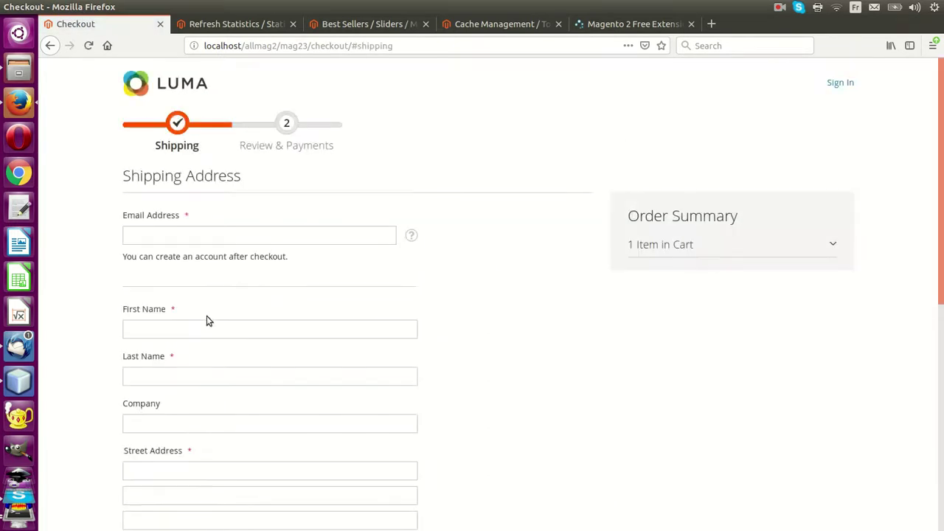
# Enter shipping last name 'sss', street 'ssdqd' and city 'dsdsq'.
pyautogui.click(203, 326)
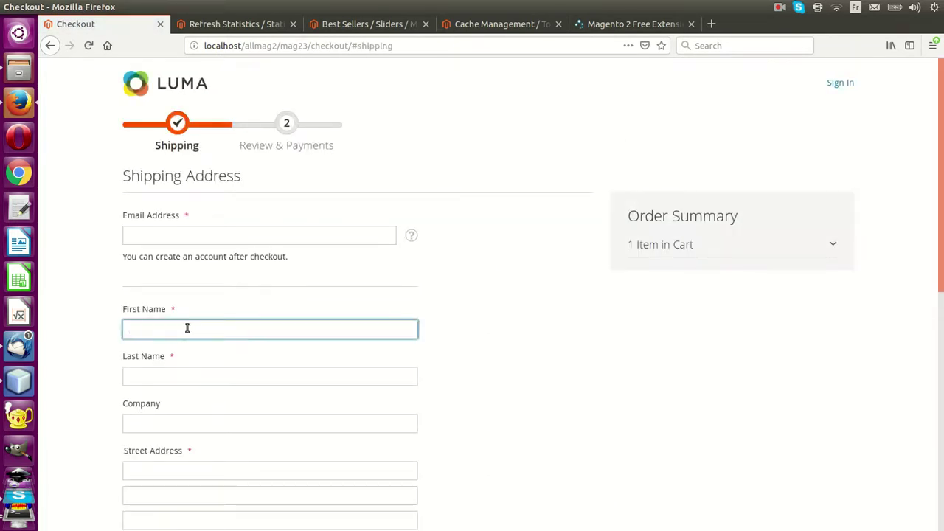
pyautogui.write('ss')
pyautogui.click(194, 374)
pyautogui.write('sss')
pyautogui.click(182, 422)
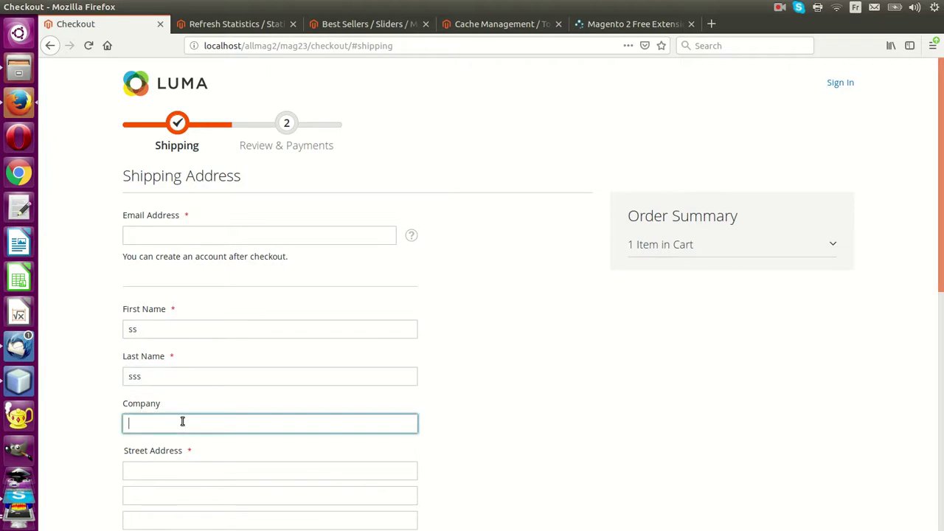
pyautogui.click(185, 473)
pyautogui.write('ssdqd')
pyautogui.scroll(-5, 204, 455)
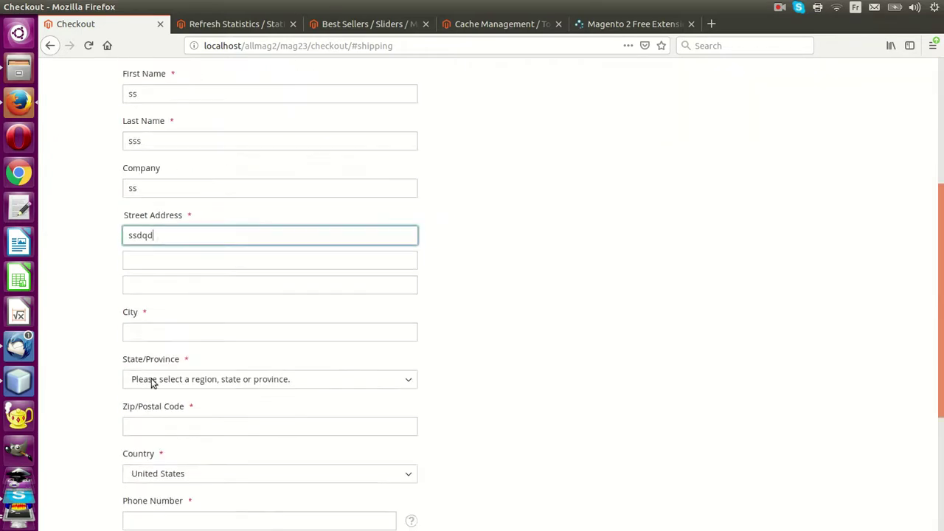
pyautogui.click(151, 338)
pyautogui.write('dsdsq')
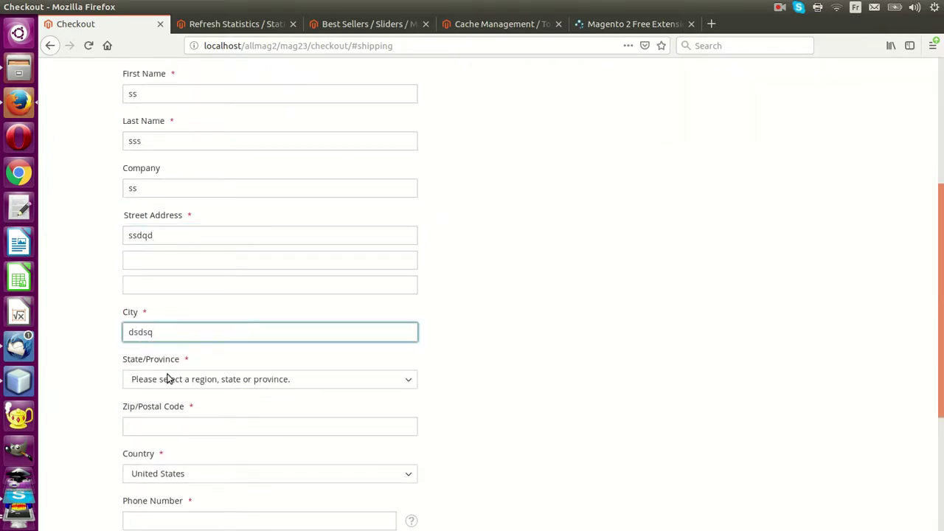
# Choose Morocco as the country and enter phone number 44545454.
pyautogui.click(154, 470)
pyautogui.scroll(10, 164, 453)
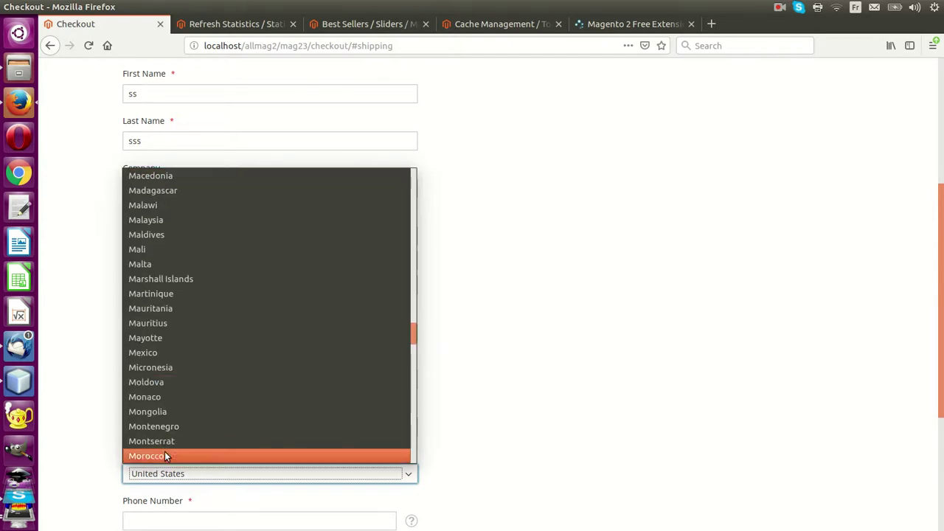
pyautogui.click(164, 456)
pyautogui.click(177, 425)
pyautogui.write('11000')
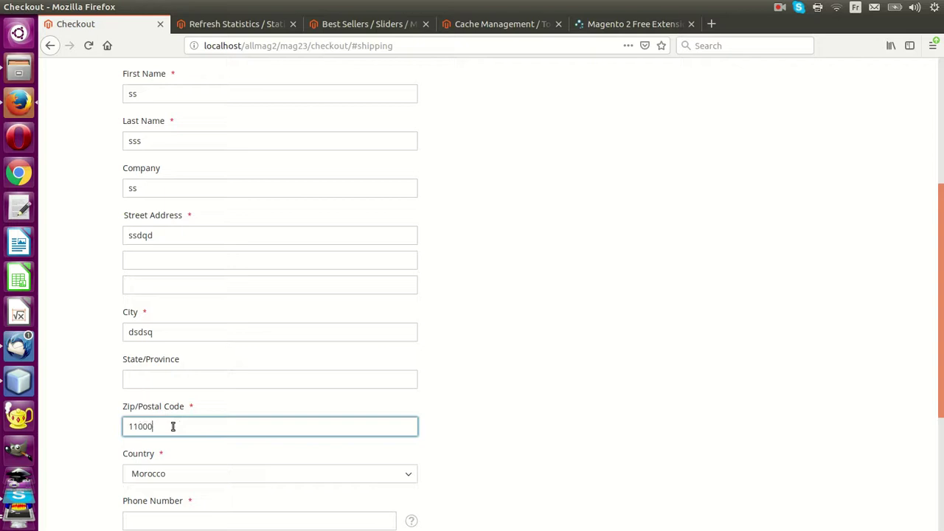
pyautogui.scroll(-4, 174, 428)
pyautogui.click(184, 359)
pyautogui.write('f')
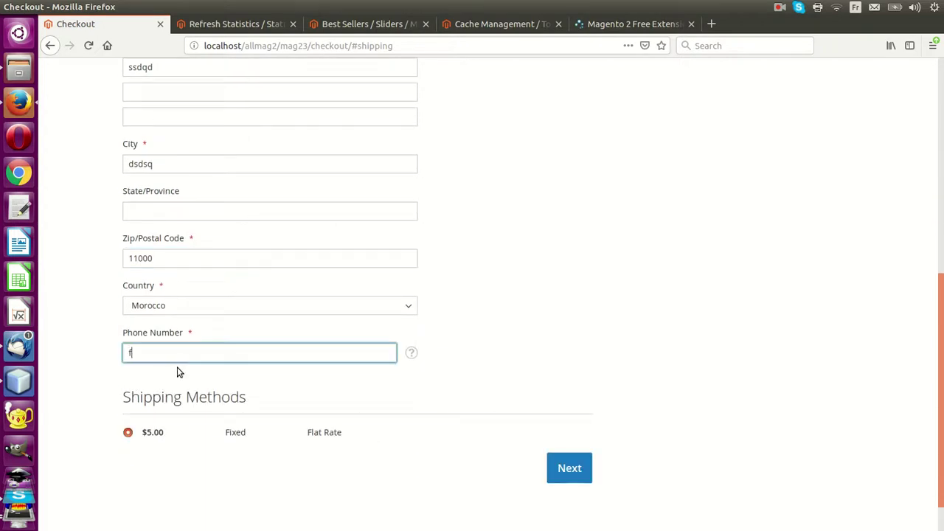
pyautogui.press('BackSpace')
pyautogui.write('44545454')
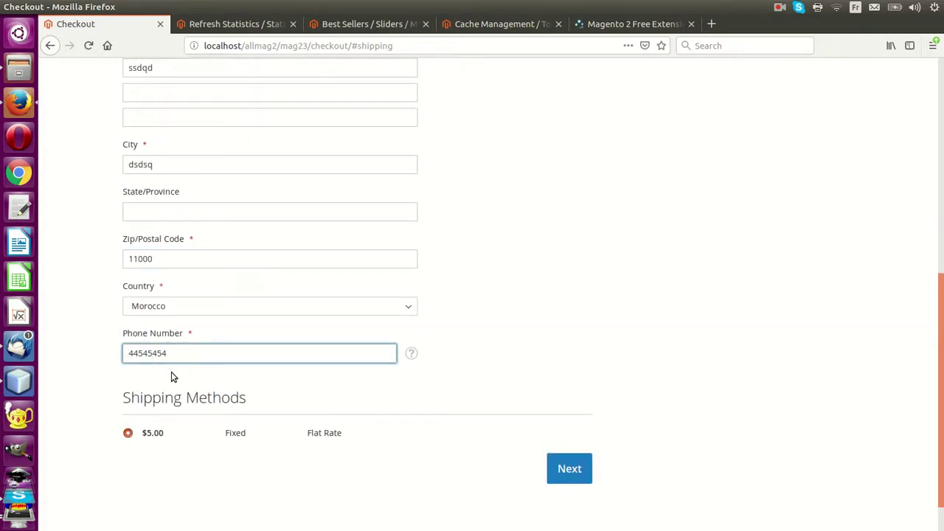
# Fill in a saved email address, continue with Flat Rate shipping, and place the $85.00 order.
pyautogui.scroll(3, 173, 367)
pyautogui.scroll(2, 171, 170)
pyautogui.click(164, 203)
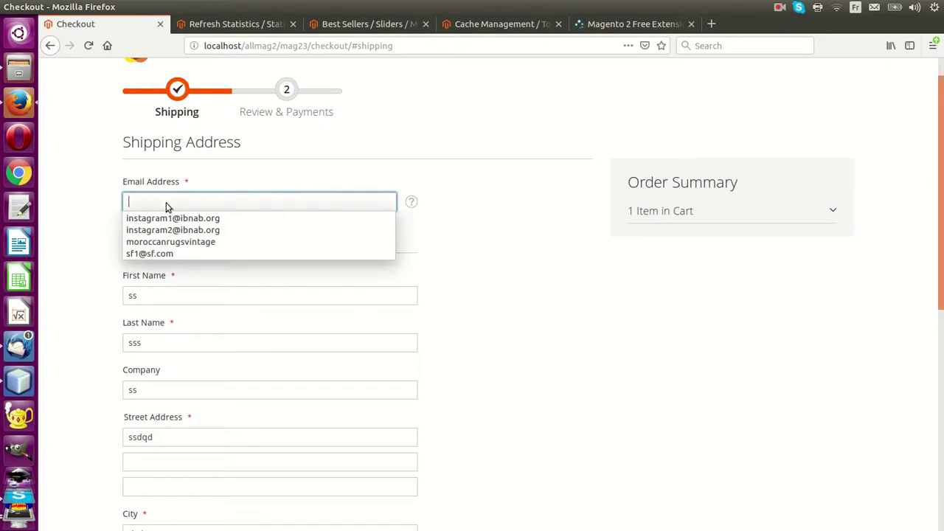
pyautogui.click(172, 253)
pyautogui.scroll(-2, 578, 332)
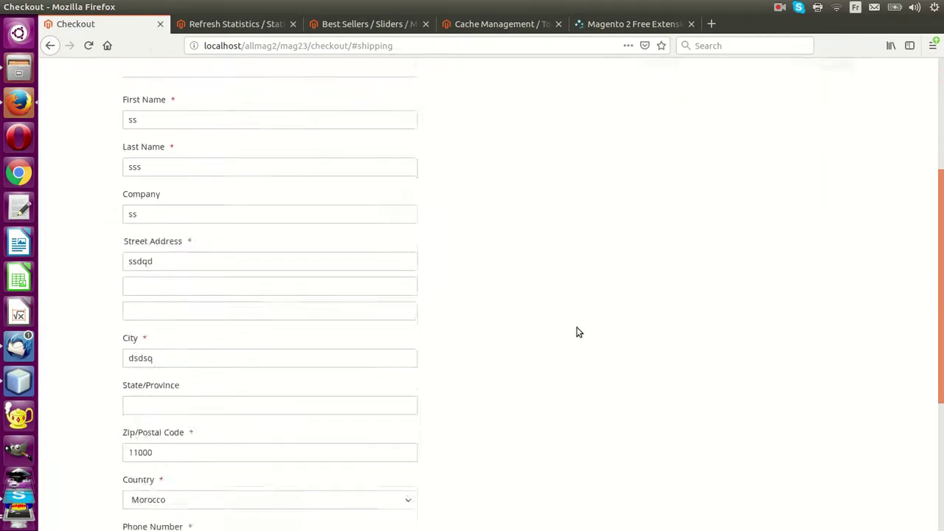
pyautogui.scroll(-3, 571, 322)
pyautogui.click(569, 422)
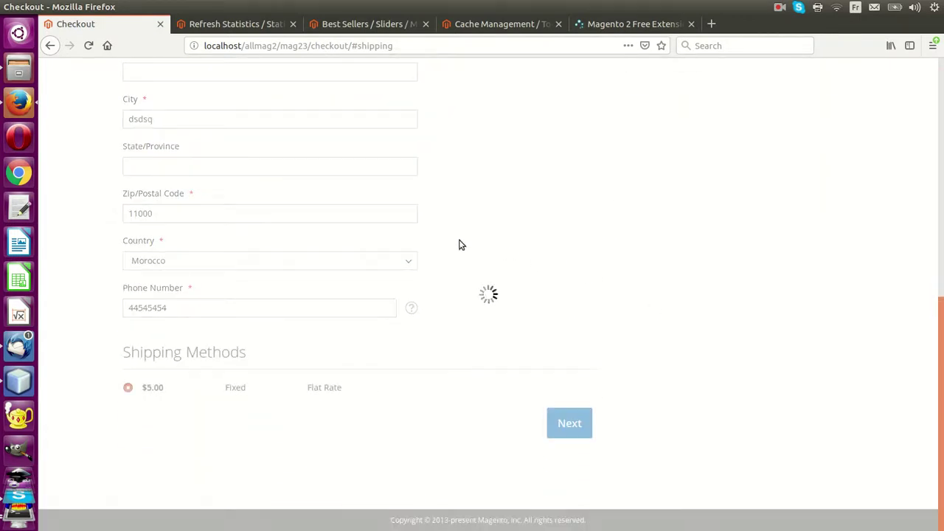
pyautogui.click(552, 357)
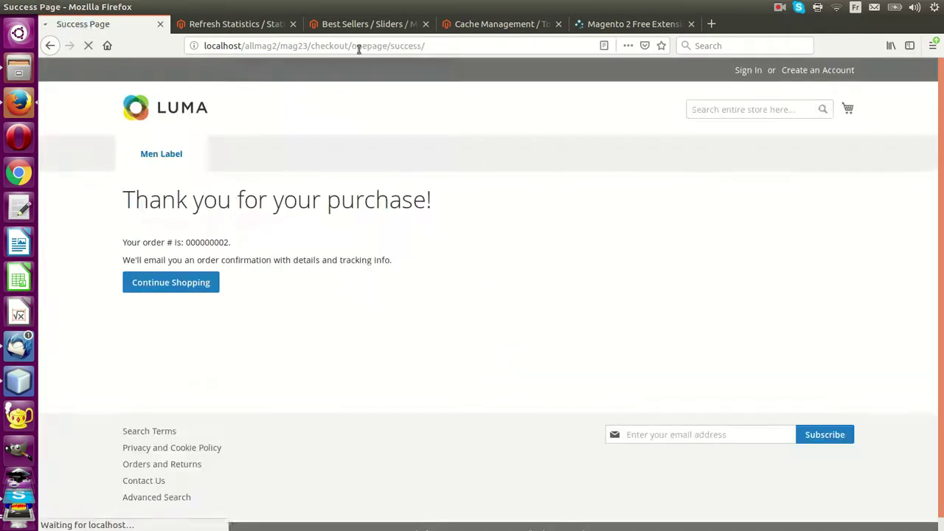
# Refresh statistics for all eight reports, including Bestsellers, and confirm.
pyautogui.click(236, 23)
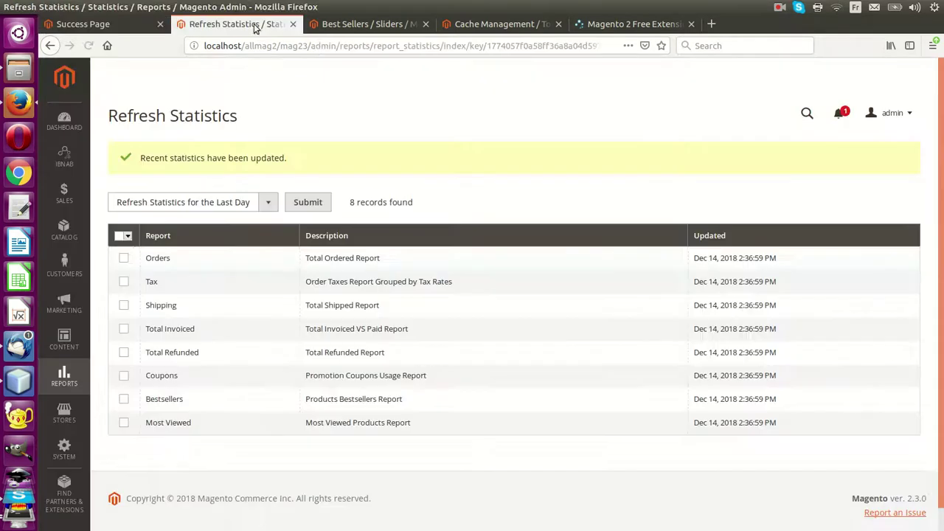
pyautogui.click(120, 235)
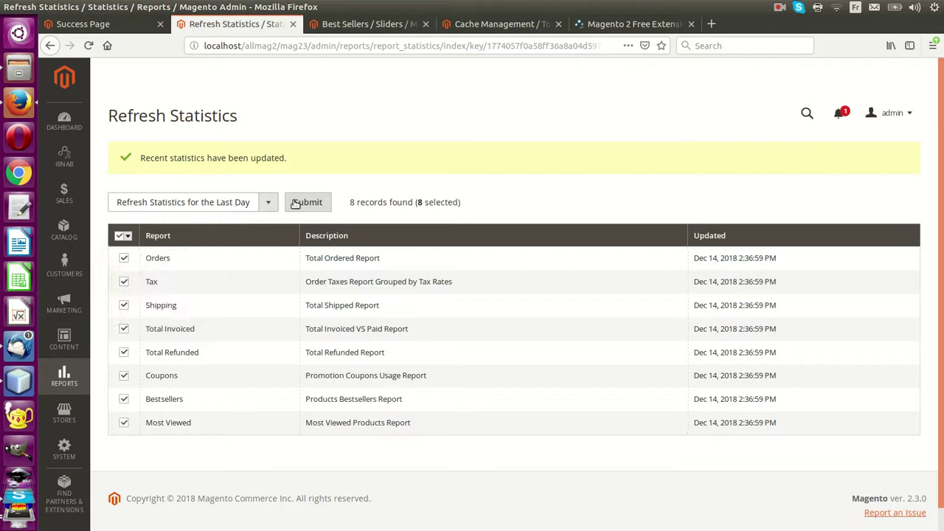
pyautogui.click(308, 202)
pyautogui.click(605, 153)
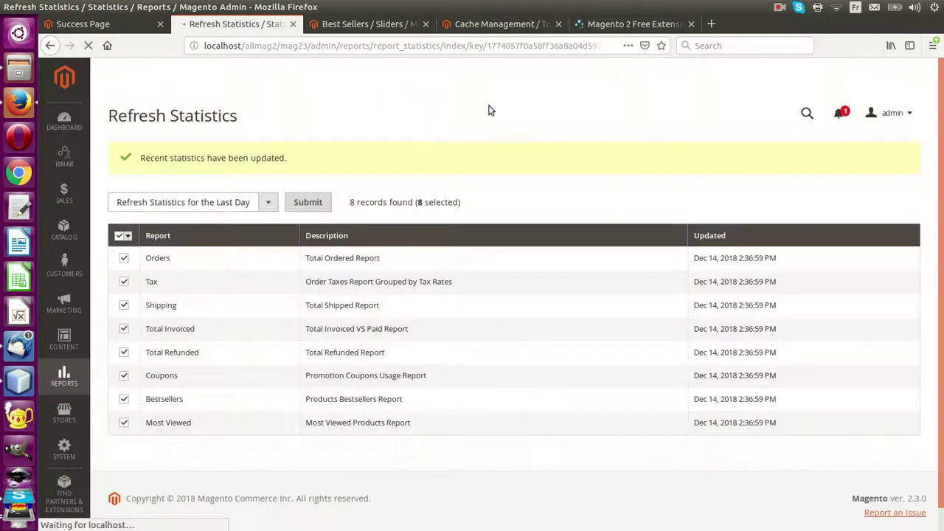
# Select all 15 cache types in Cache Management and submit a refresh.
pyautogui.click(498, 26)
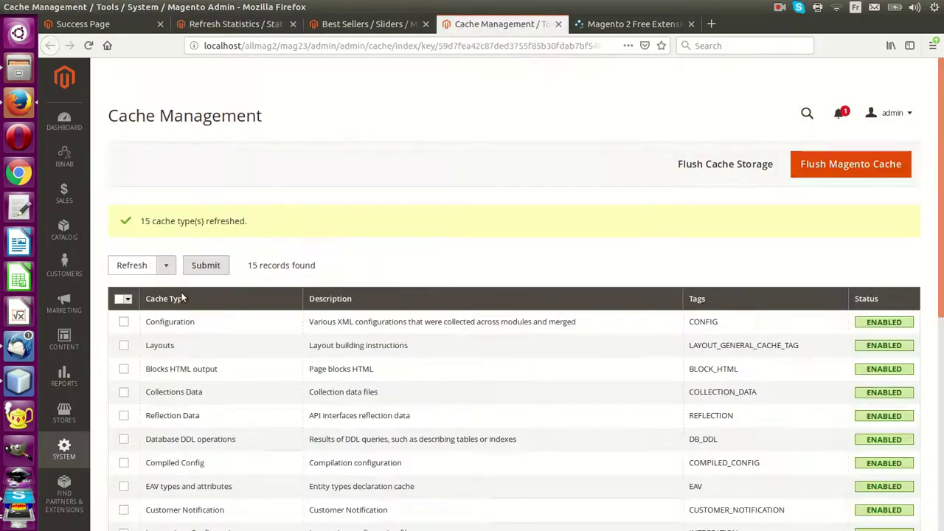
pyautogui.click(125, 299)
pyautogui.click(152, 329)
pyautogui.click(205, 265)
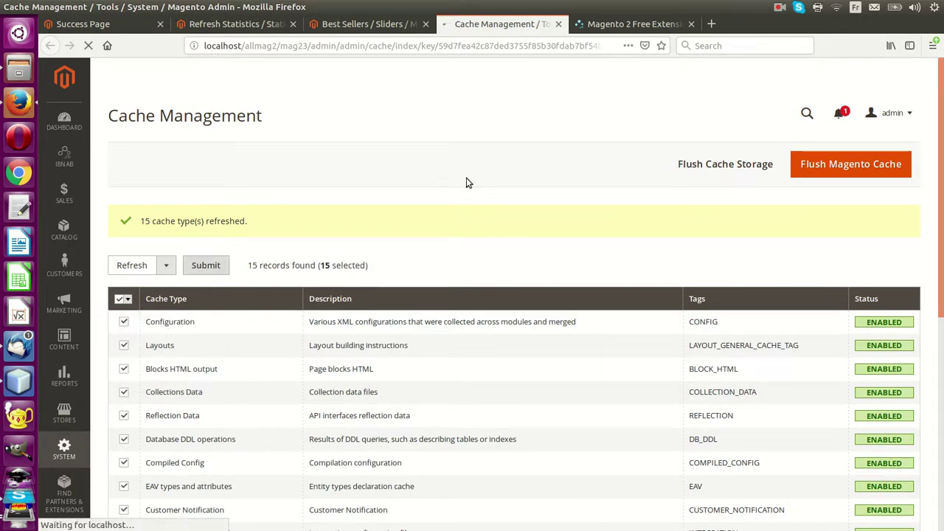
# Open Men > Hardhat with 300 Lumen LED Light and view its slider with the Industrial Handheld Flashlight.
pyautogui.click(97, 24)
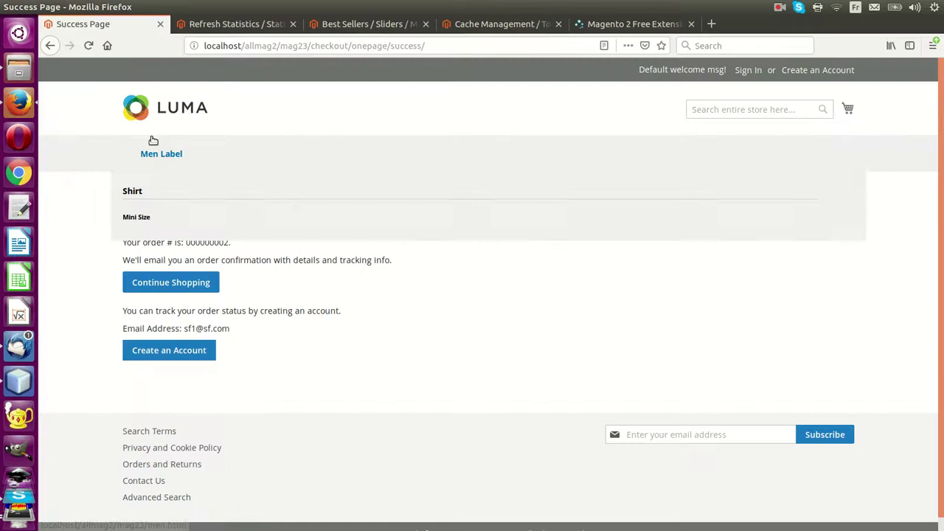
pyautogui.click(153, 152)
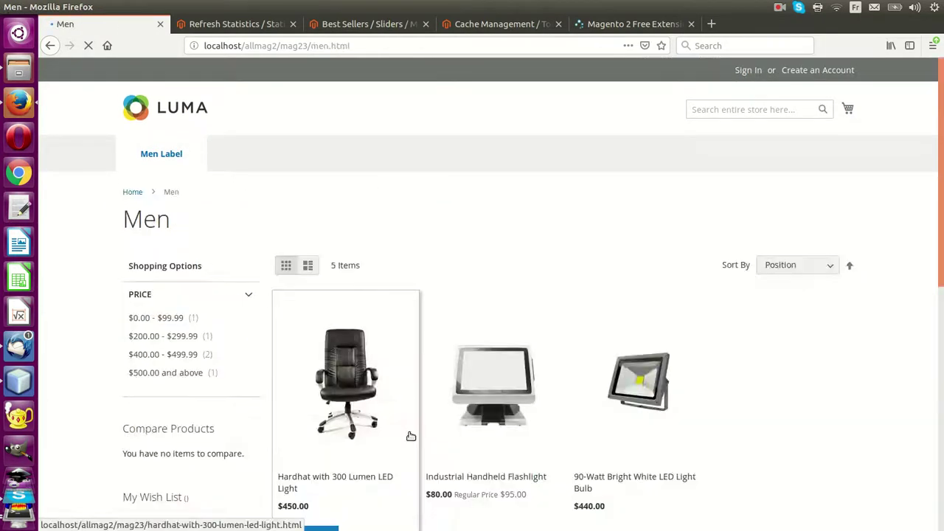
pyautogui.click(411, 436)
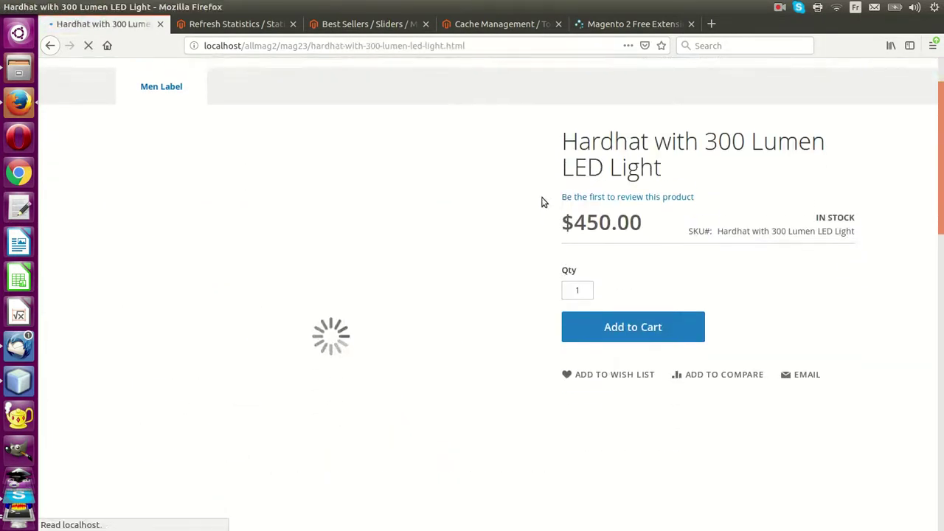
pyautogui.scroll(-10, 541, 201)
pyautogui.scroll(-5, 541, 201)
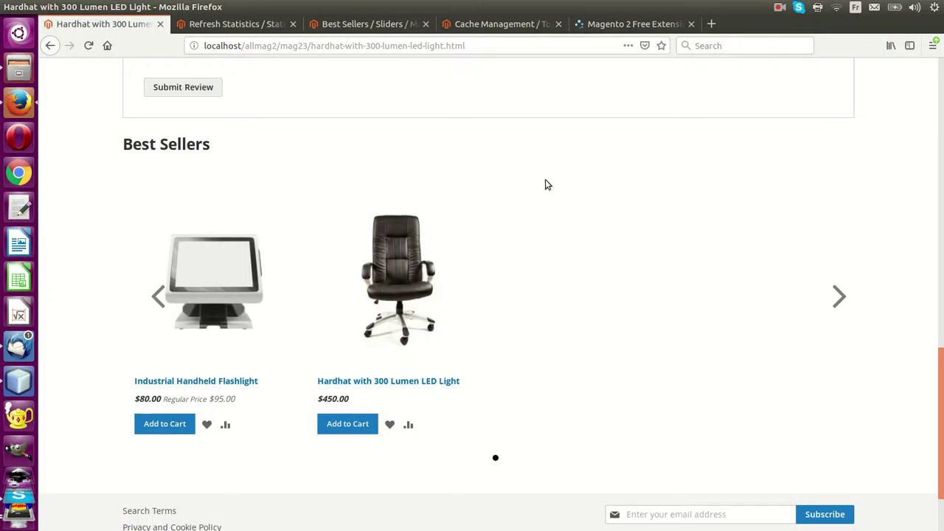
pyautogui.click(781, 8)
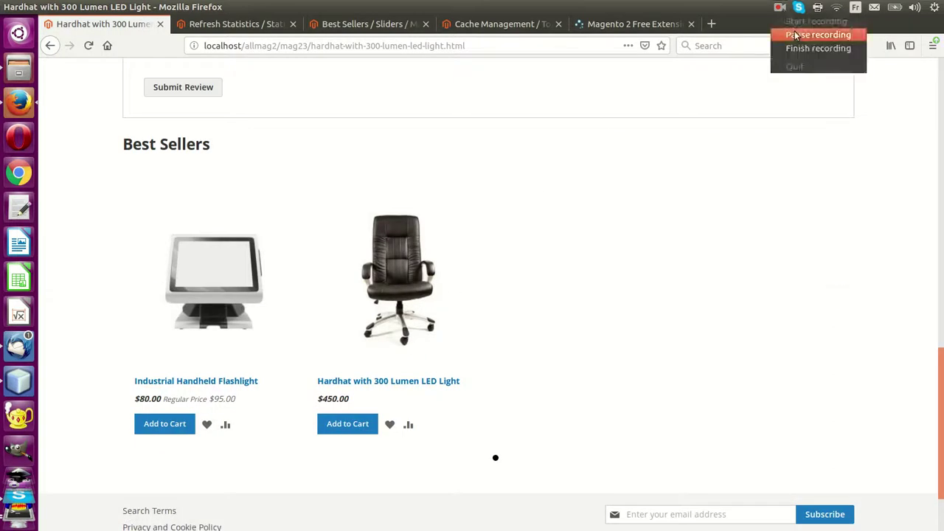